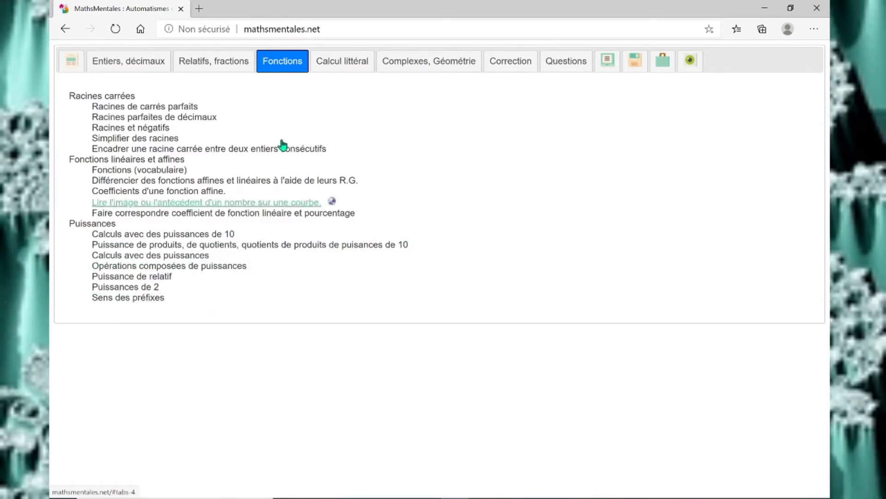
Choose the Calcul littéral exercise on expanding expressions of the form (a+b)(c+d) and validate it with the Coefficients relatifs option
left_click(351, 65)
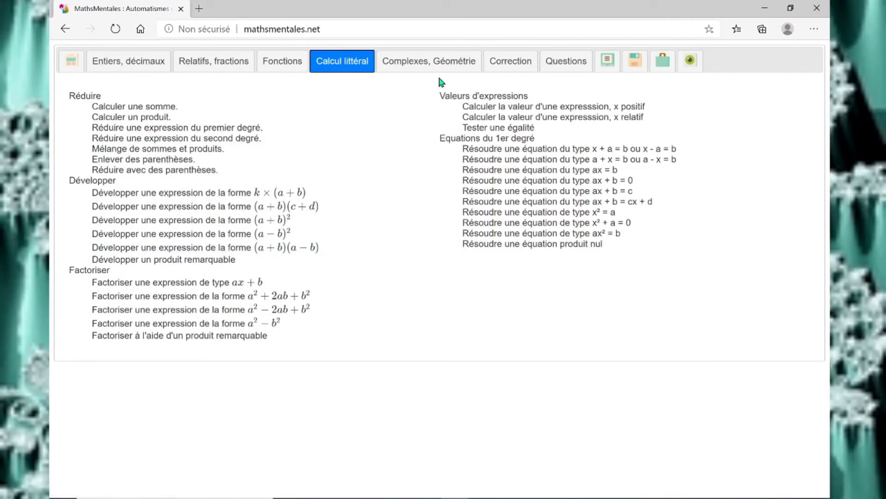
left_click(429, 65)
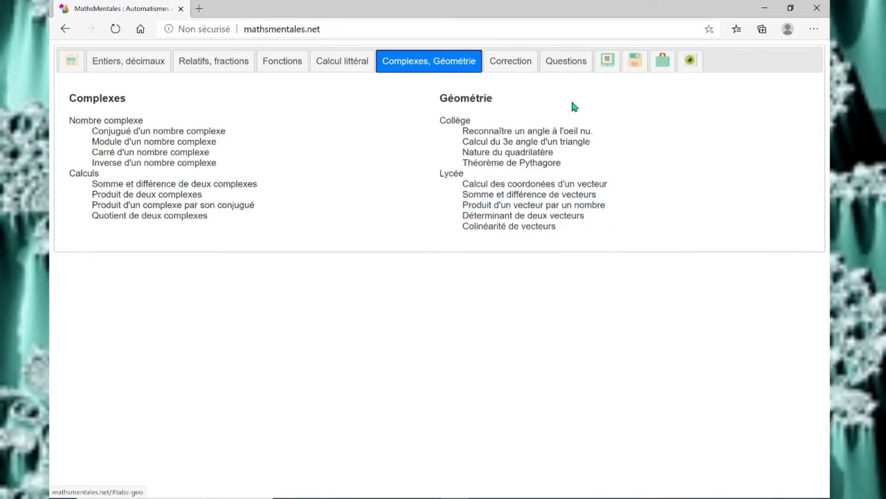
left_click(321, 69)
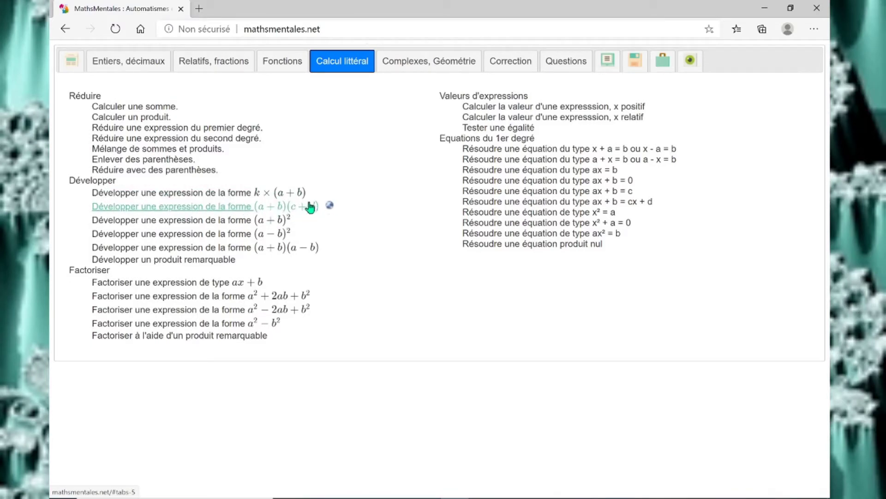
left_click(225, 208)
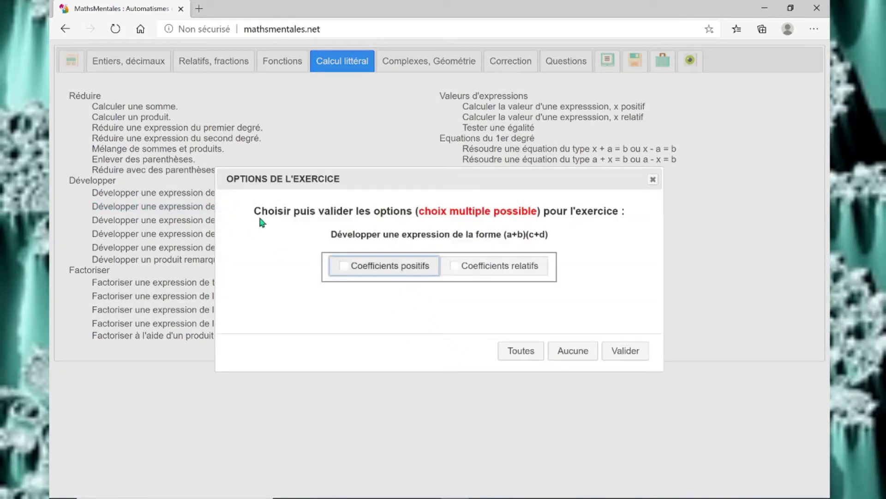
left_click_drag(339, 179, 500, 134)
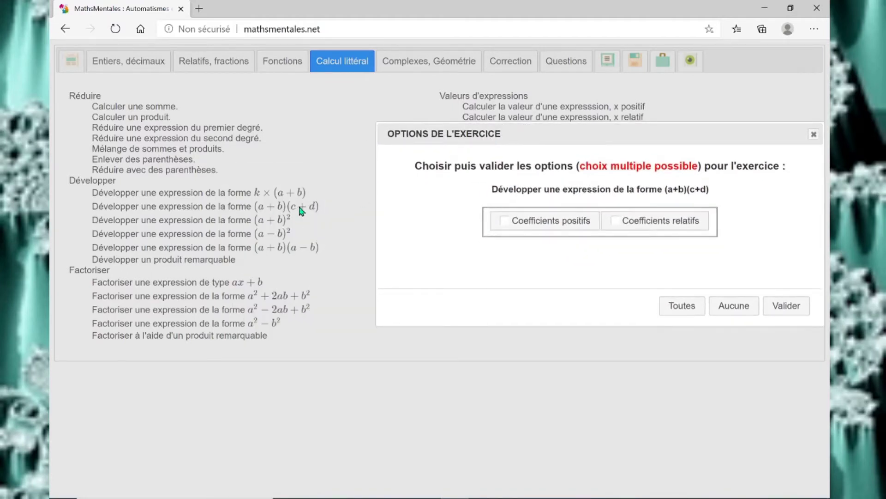
left_click_drag(503, 138, 365, 157)
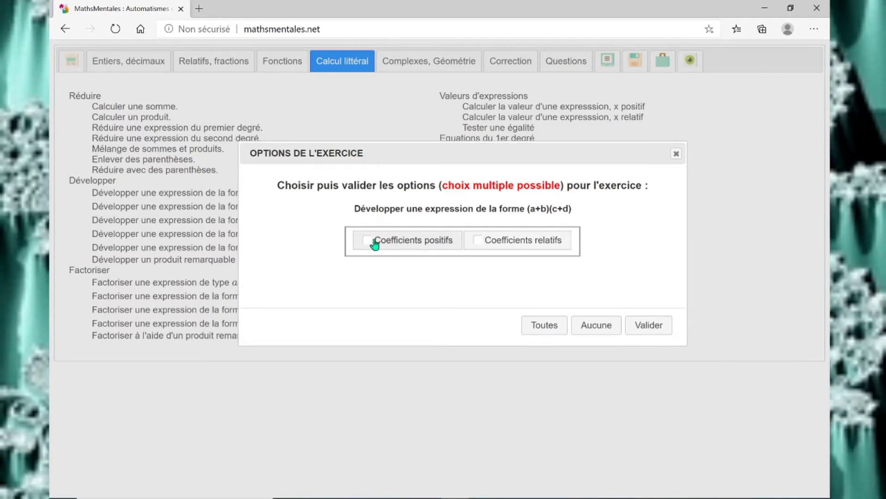
left_click(482, 244)
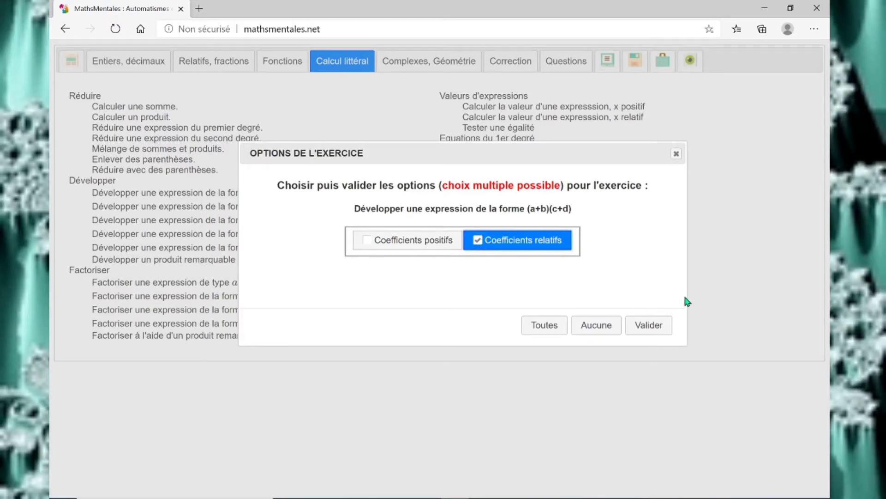
left_click(665, 327)
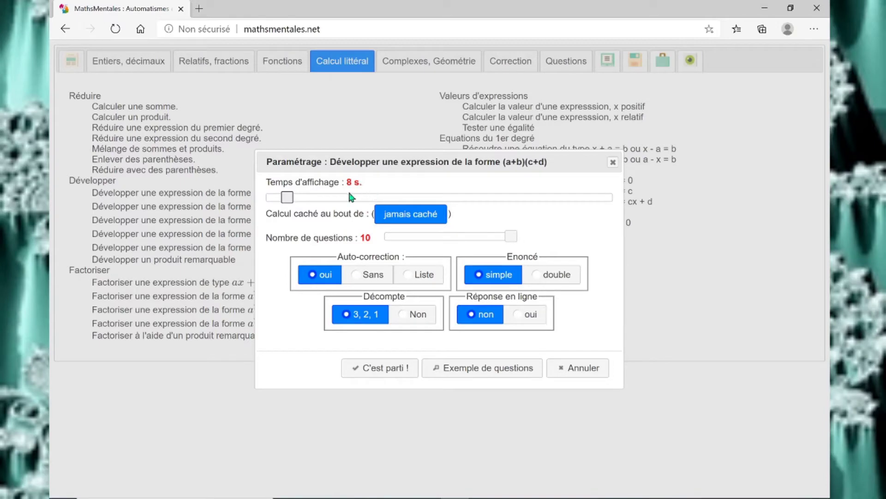
Set the display time to 6 s and the number of questions to 5, run the exercise, and highlight the first corrected answer
mouse_move(291, 202)
left_mouse_down()
mouse_move(634, 193)
mouse_move(276, 199)
mouse_move(285, 204)
left_mouse_up()
left_click_drag(509, 240, 451, 237)
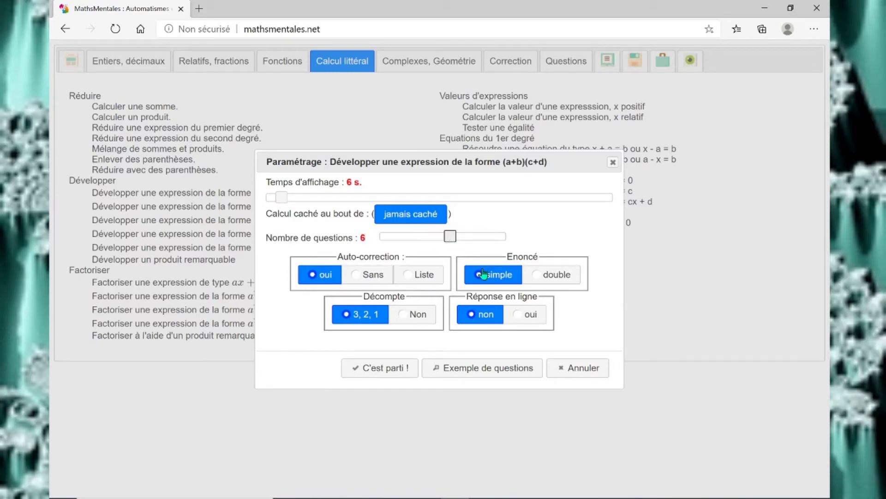
left_click_drag(450, 239, 444, 241)
left_click(485, 374)
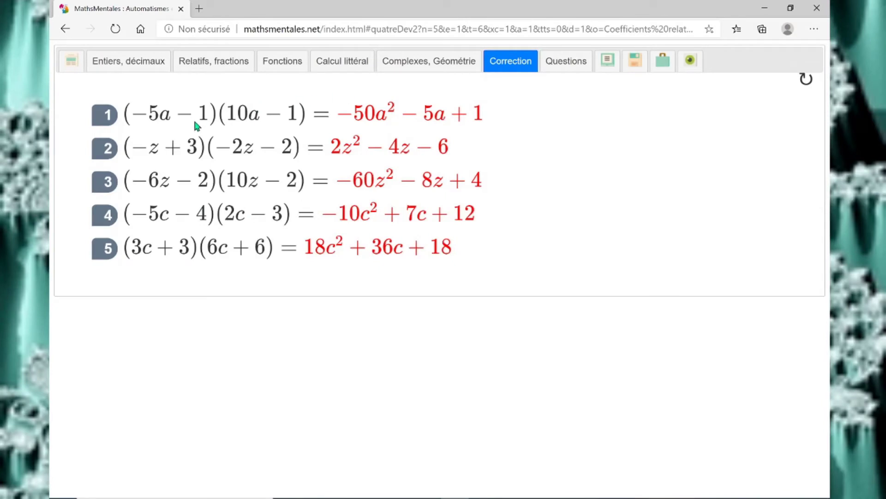
left_click_drag(130, 115, 495, 117)
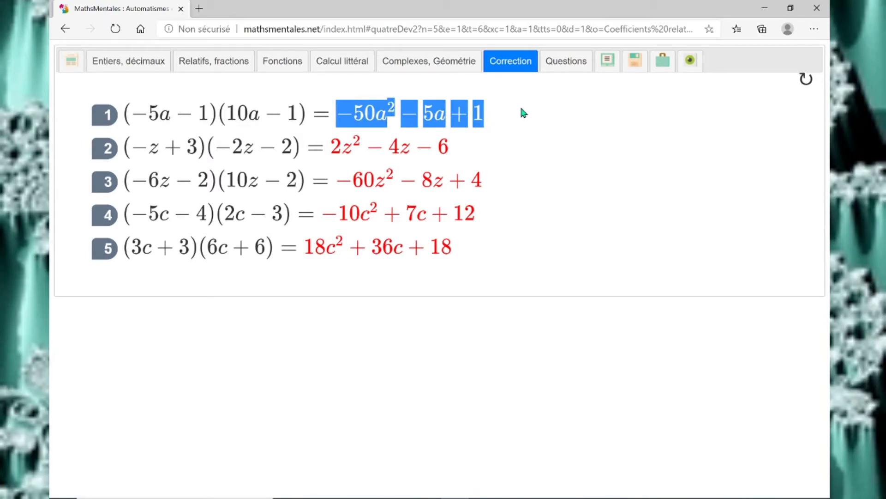
Run the (a+b)(c+d) expansion exercise again with Coefficients relatifs, keeping its existing time and question settings
left_click(352, 65)
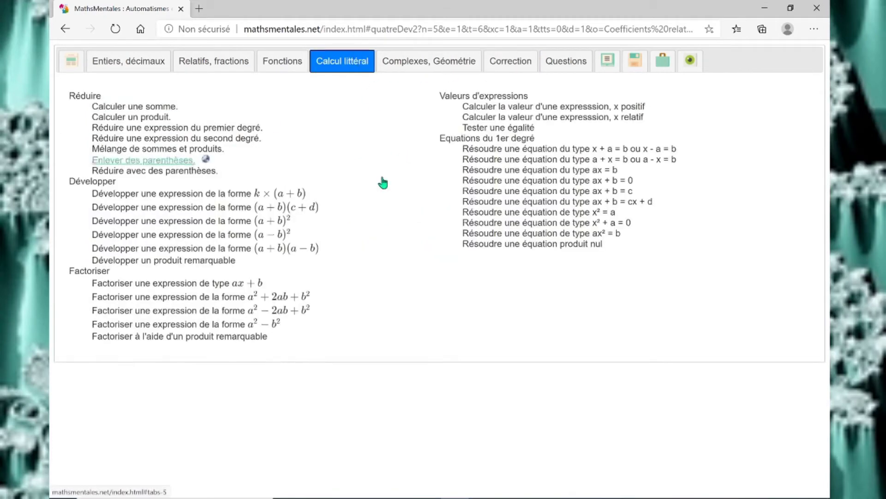
left_click(235, 207)
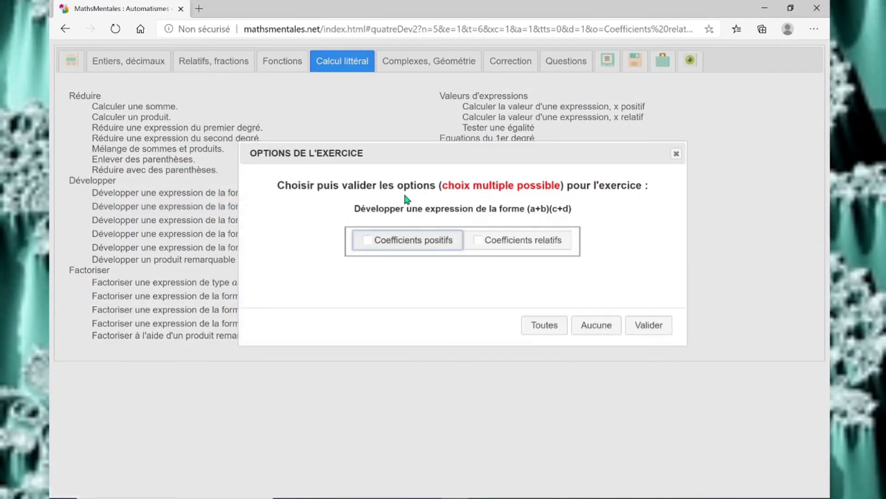
left_click(520, 240)
left_click(648, 325)
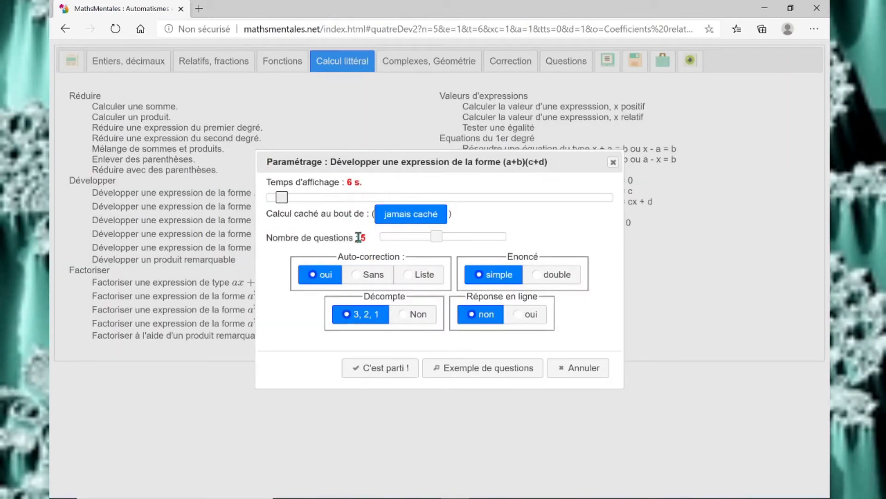
left_click(416, 372)
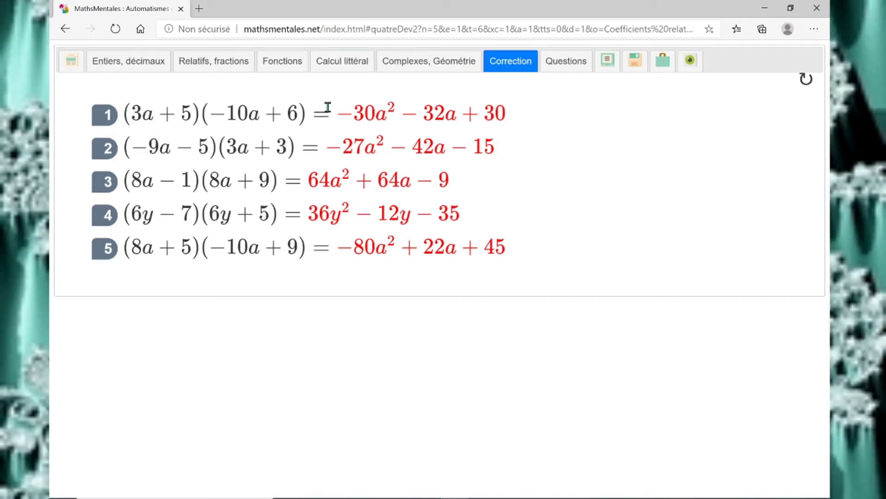
Highlight the first two corrected answers and compare the correction with the list of questions alone
left_click_drag(340, 109, 525, 96)
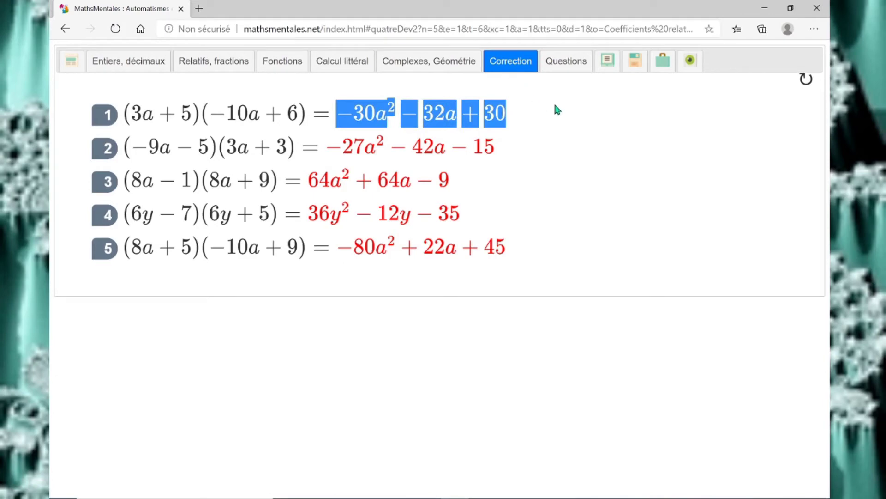
left_click(421, 136)
left_click_drag(327, 146, 504, 143)
left_click(490, 186)
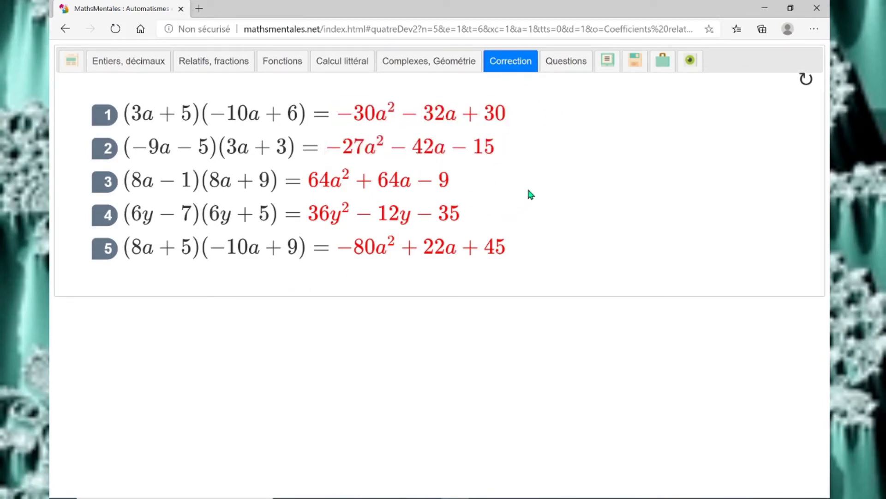
left_click(563, 64)
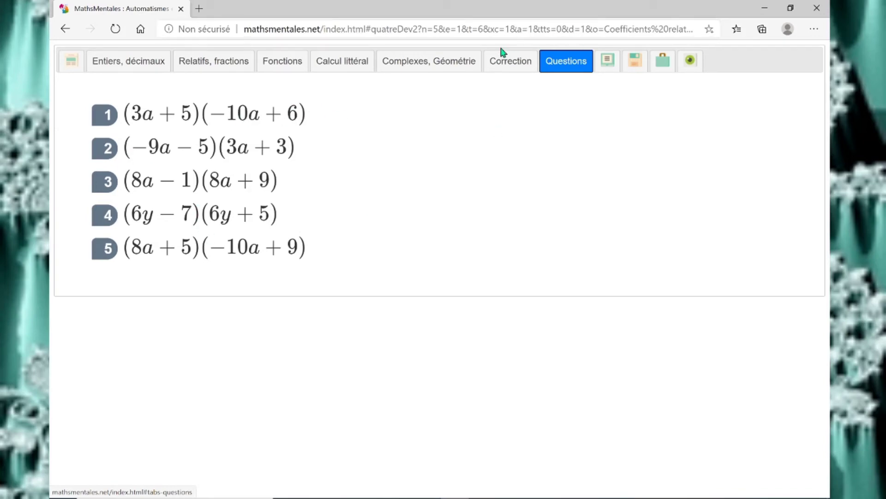
left_click(511, 61)
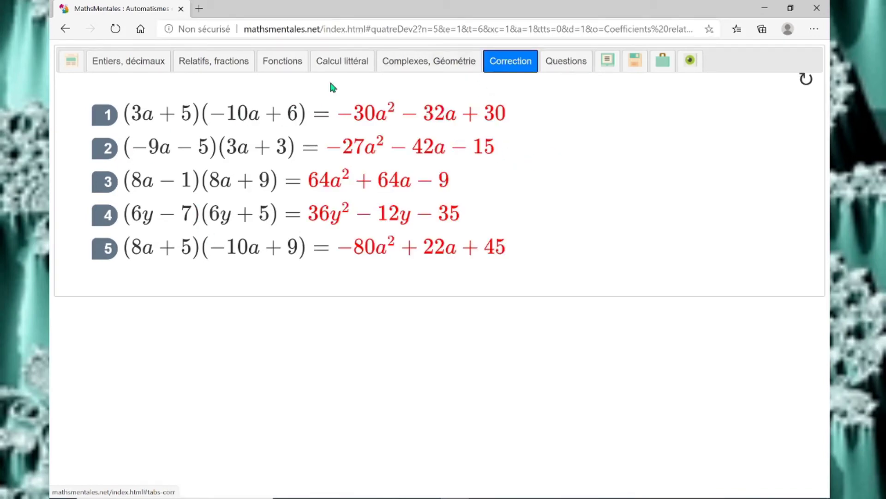
left_click(342, 62)
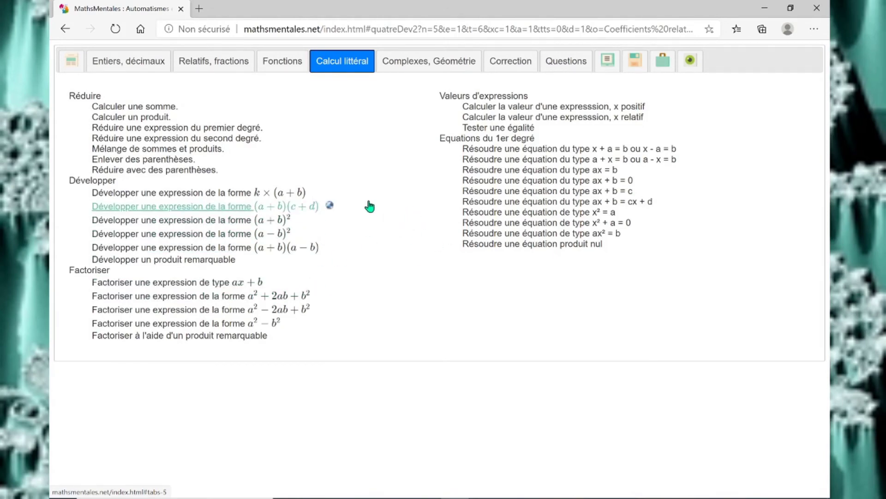
left_click(291, 62)
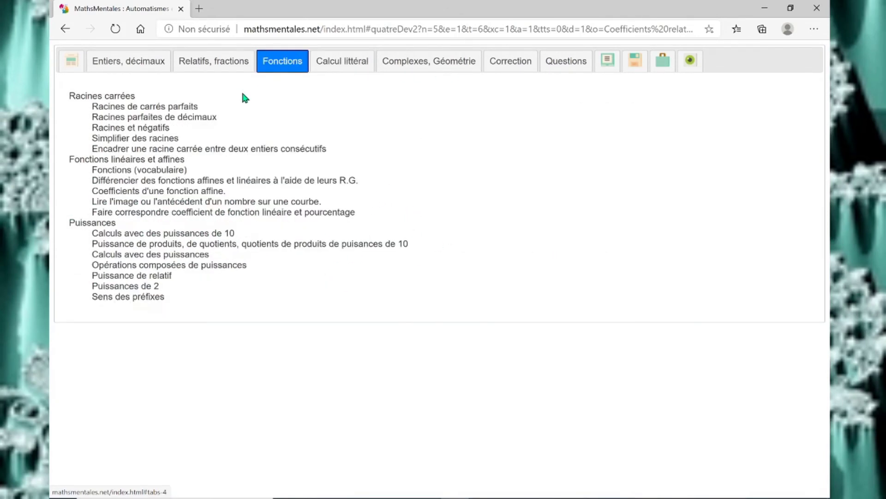
left_click(199, 62)
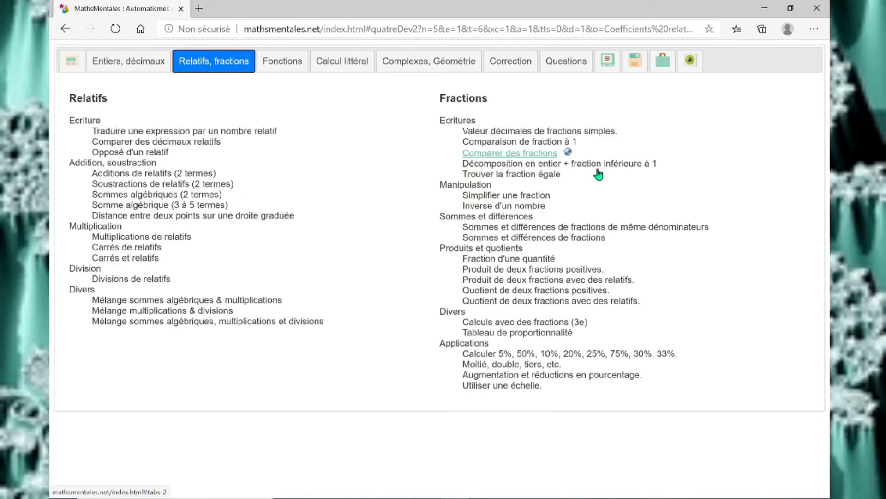
left_click(556, 239)
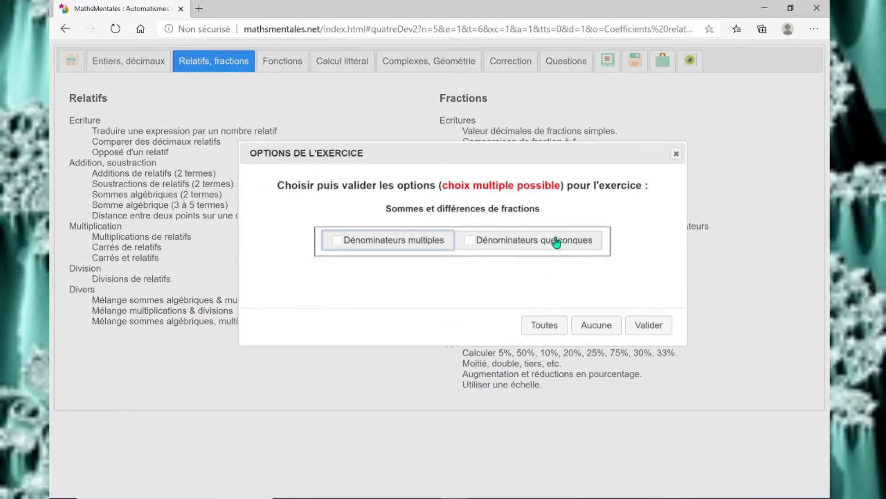
left_click(399, 244)
left_click(488, 245)
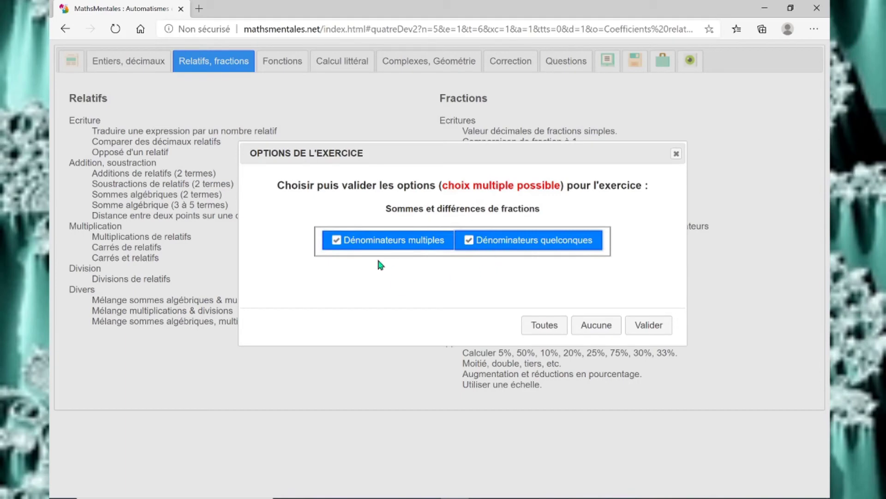
left_click(648, 324)
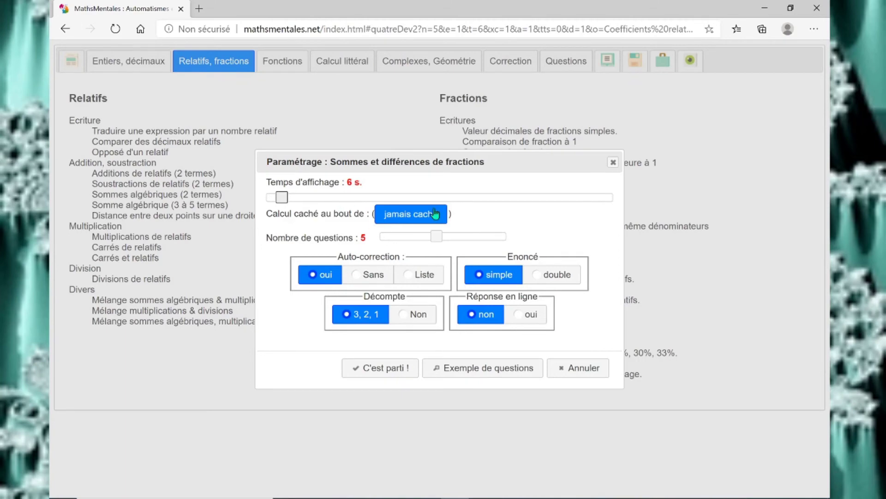
left_click(613, 162)
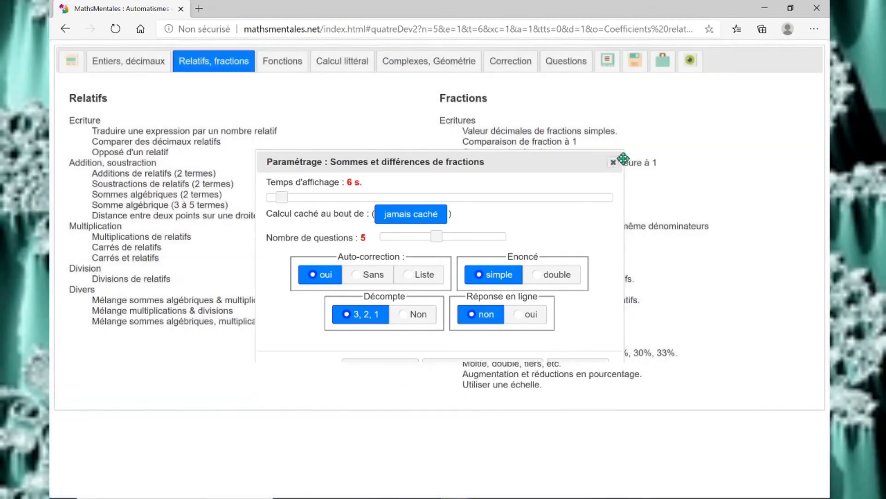
Open the exercise history and review the statements and corrections of the exercises already run
left_click(605, 63)
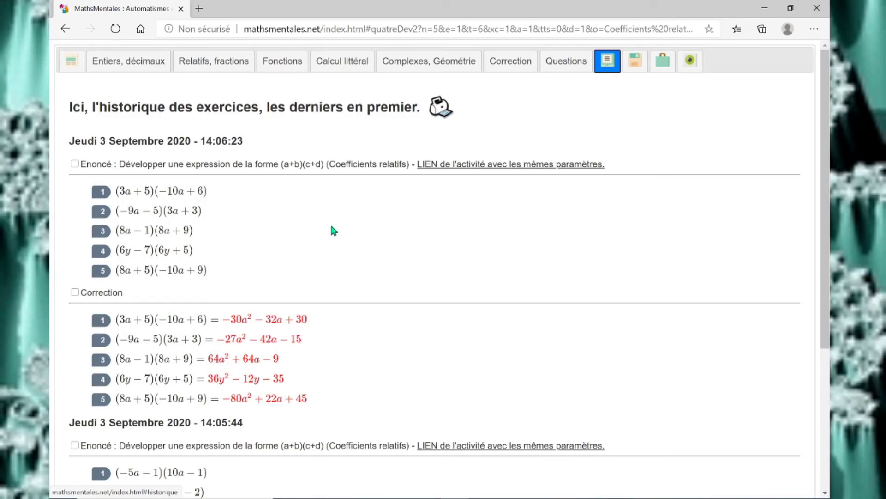
scroll(330, 231, "down", 5)
scroll(333, 228, "up", 5)
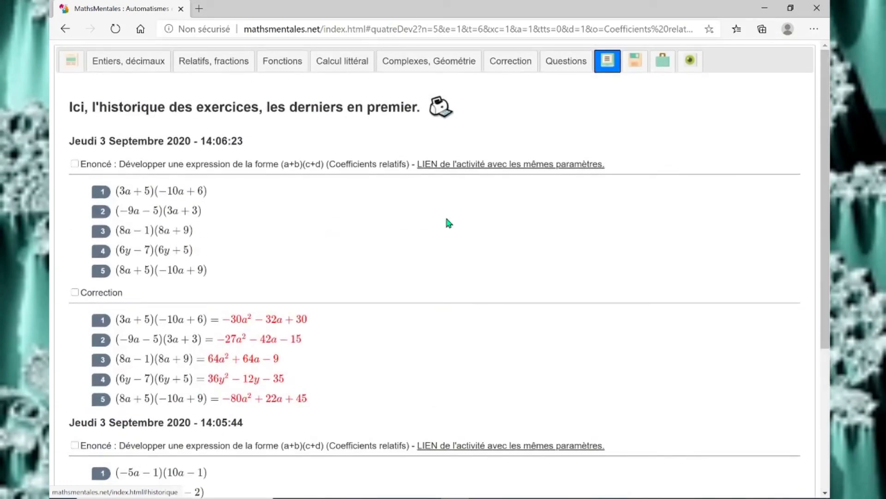